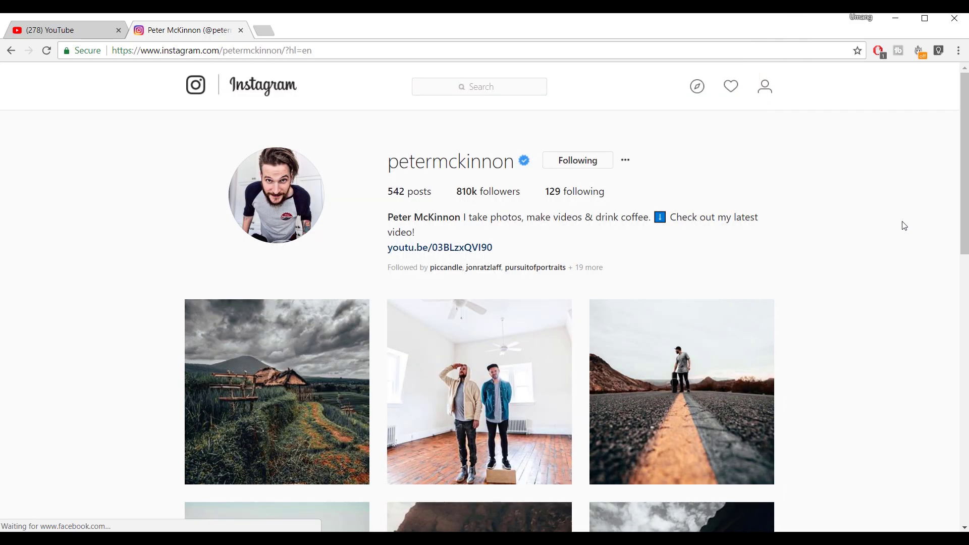
# Step: Scroll down the Instagram profile grid and open the Skógafoss waterfall photo post
pyautogui.middleClick(905, 226)
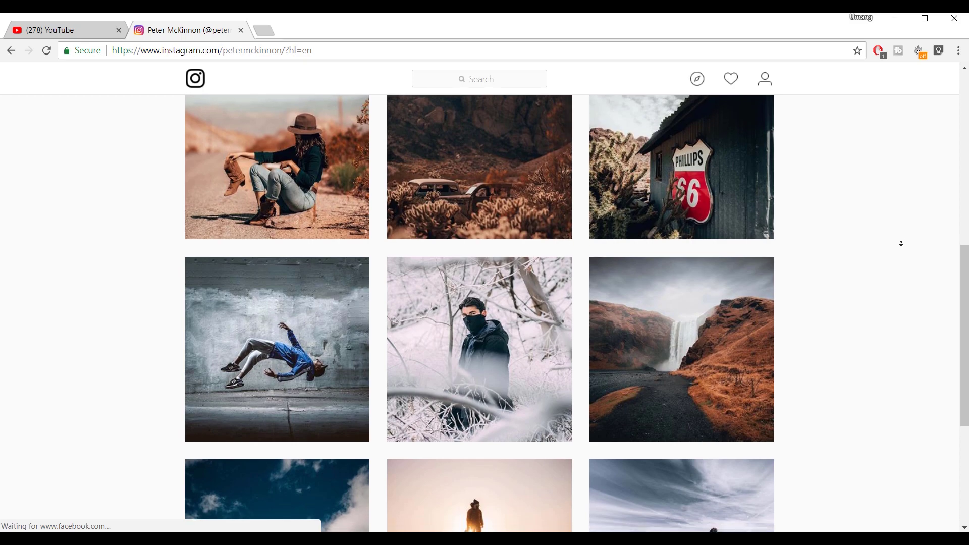
pyautogui.middleClick(902, 243)
pyautogui.click(669, 309)
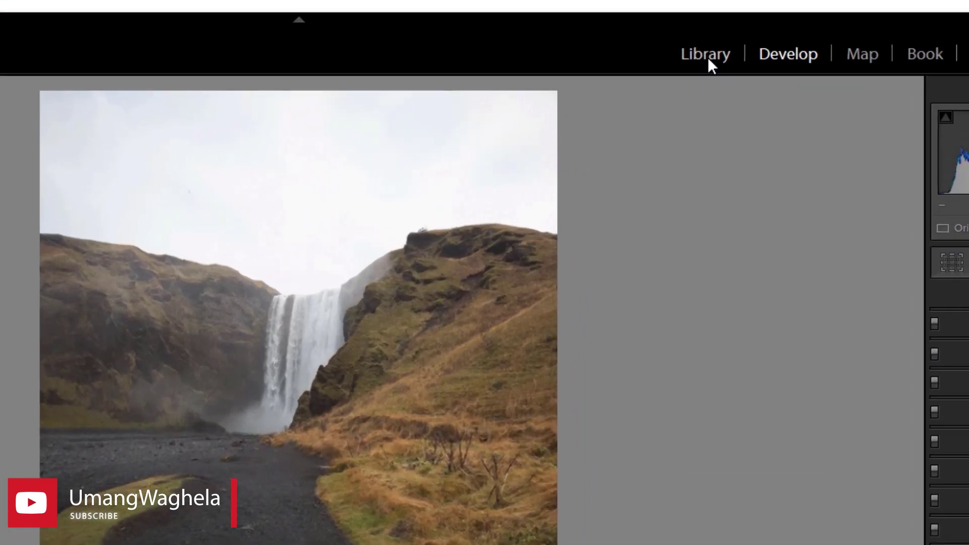
pyautogui.click(708, 58)
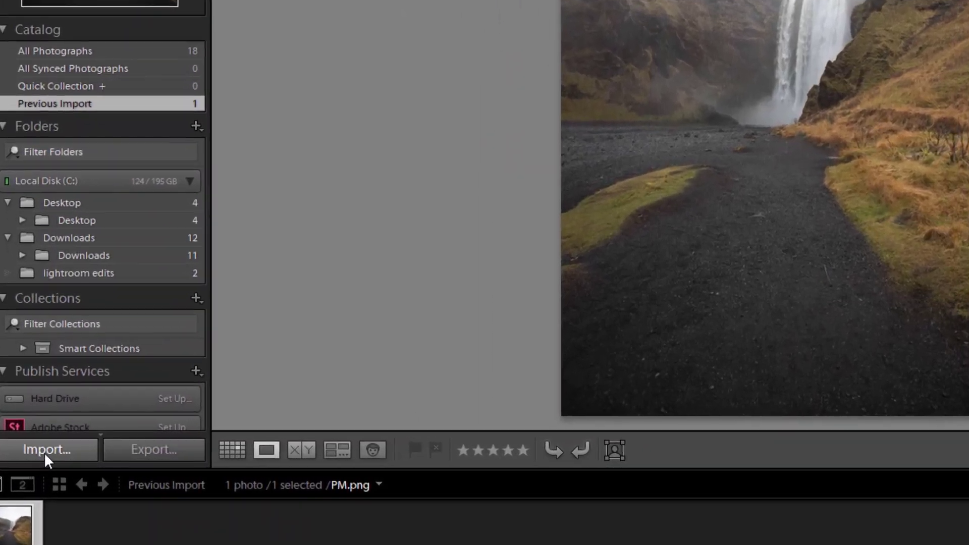
pyautogui.click(44, 449)
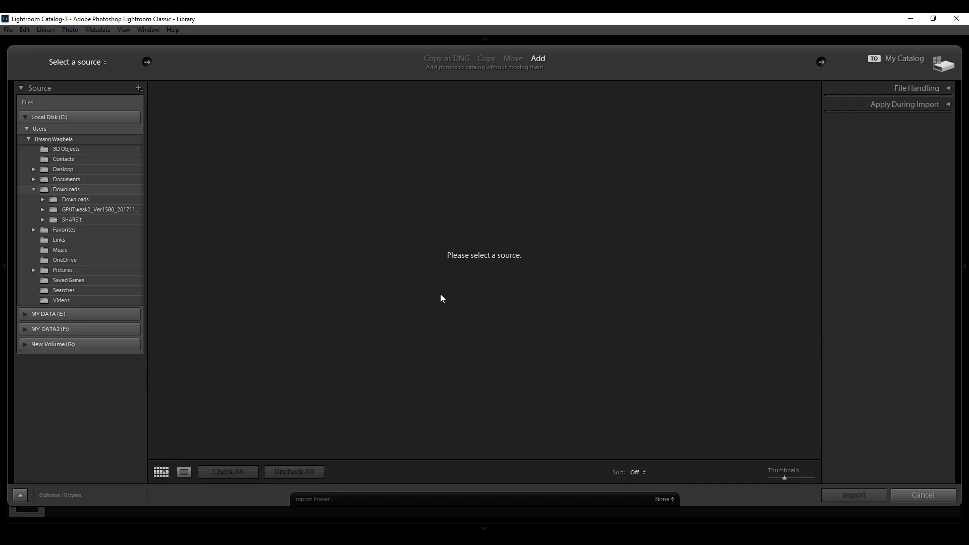
pyautogui.click(910, 492)
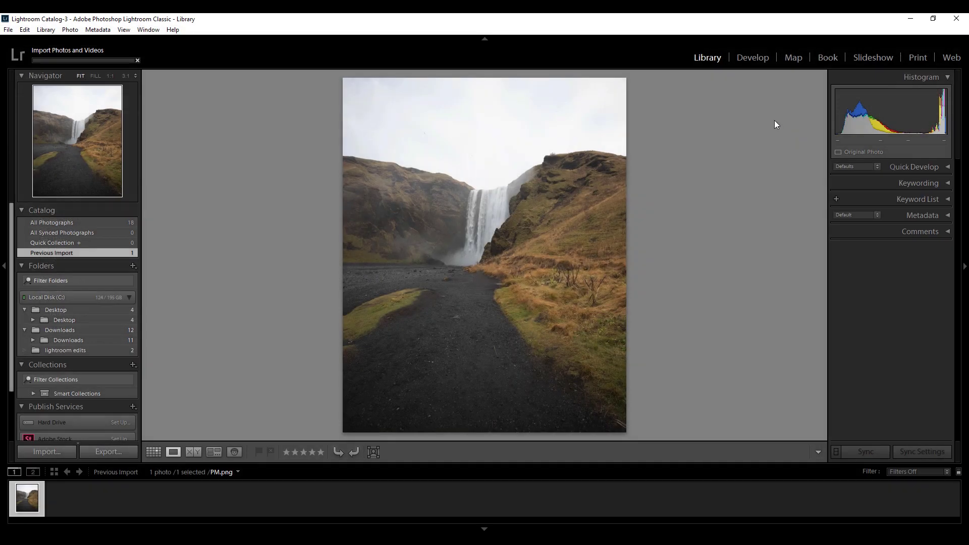
pyautogui.click(755, 62)
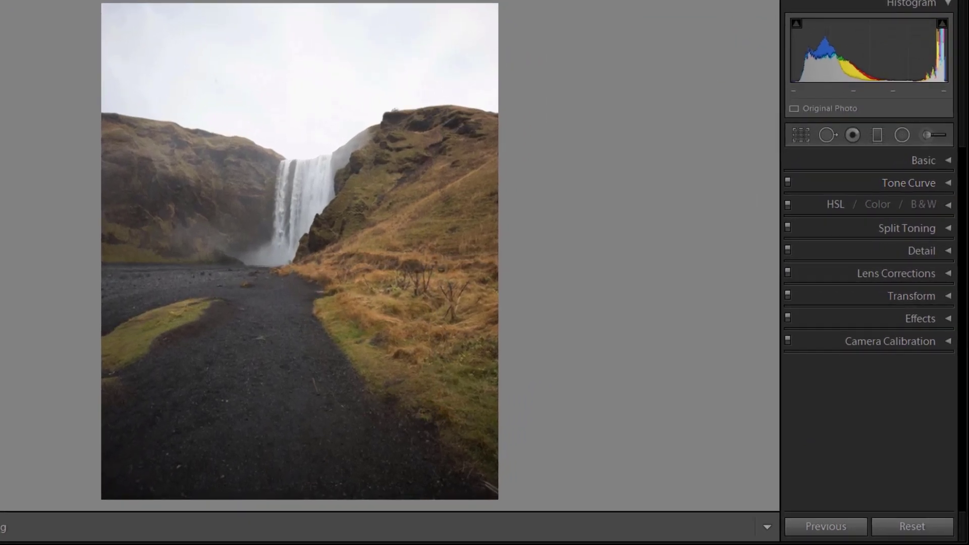
# Step: In the Basic panel, set Exposure to +0.24, Contrast to +50 and Highlights to −12
pyautogui.click(948, 161)
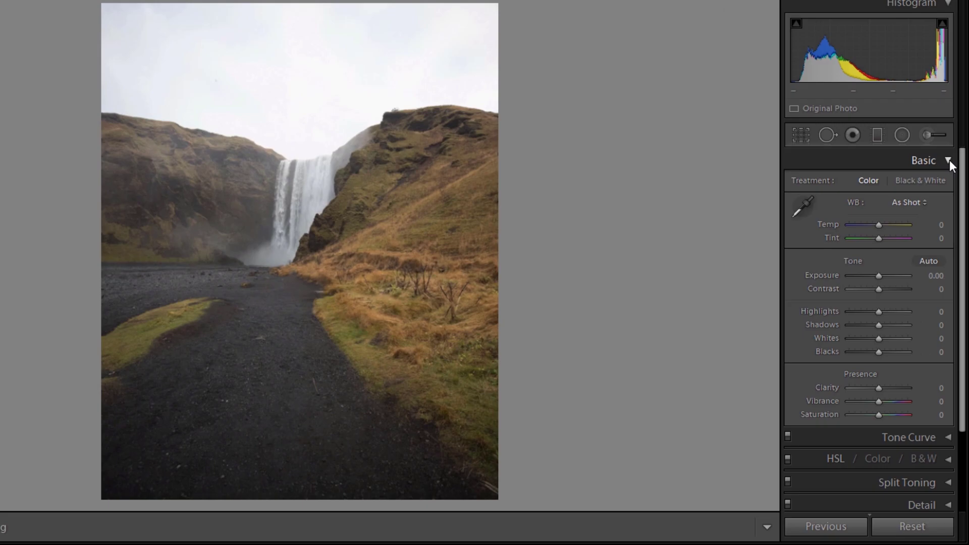
pyautogui.click(935, 276)
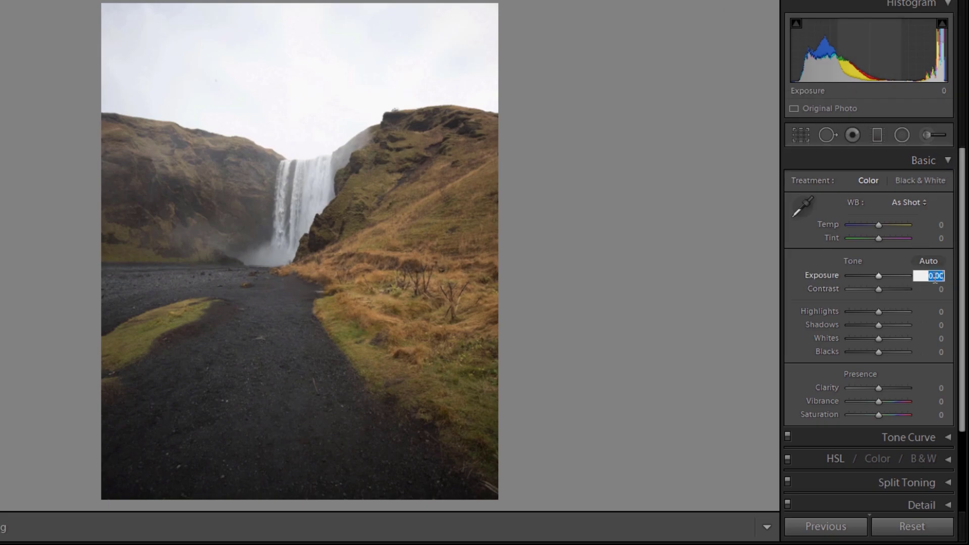
pyautogui.write('.24')
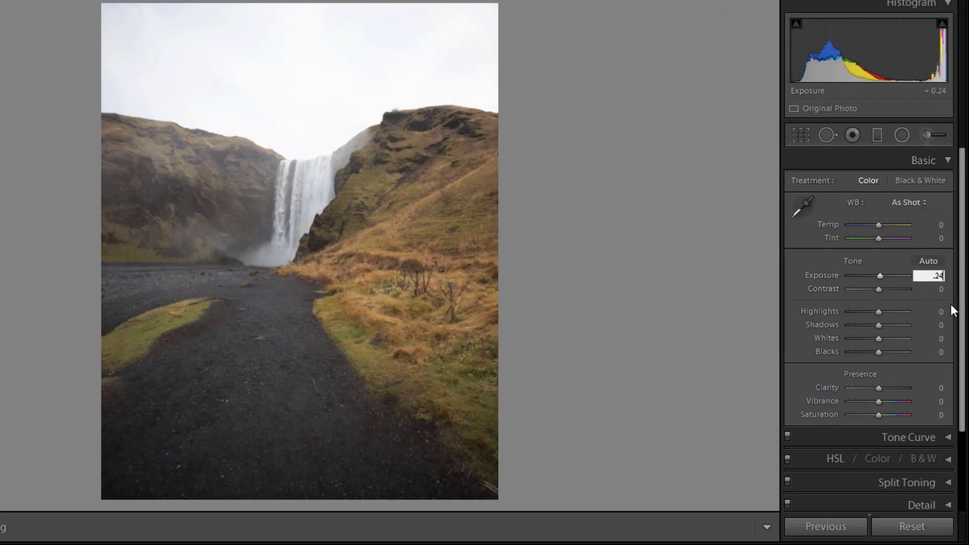
pyautogui.click(941, 289)
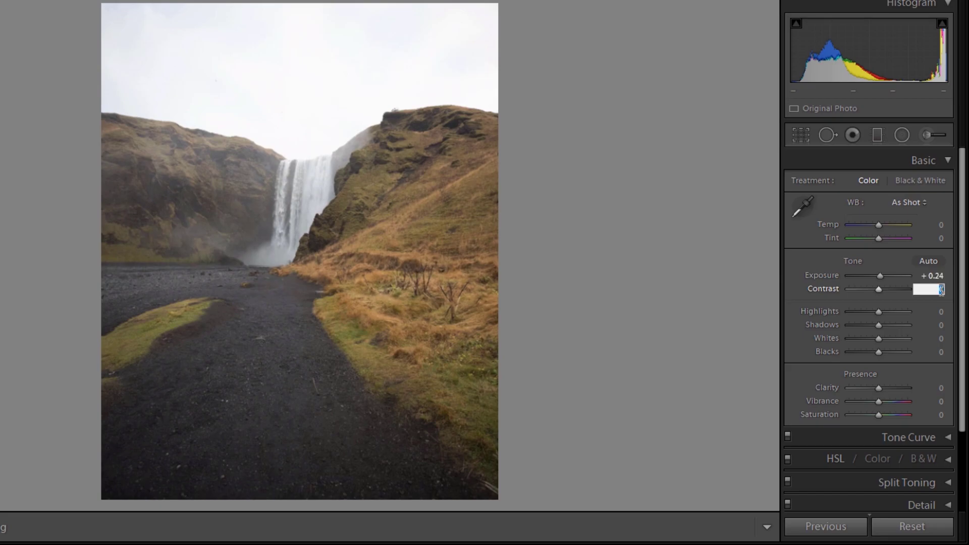
pyautogui.write('50')
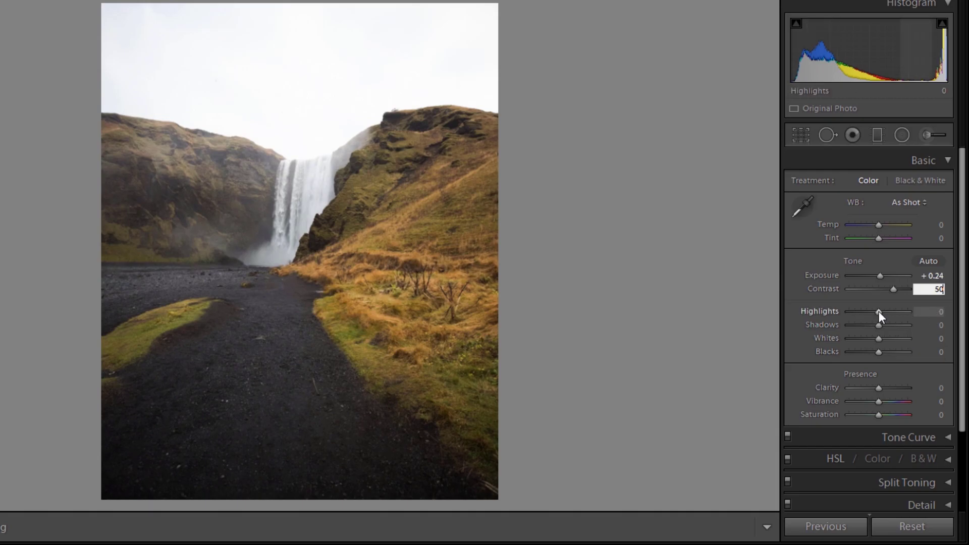
pyautogui.moveTo(879, 311); pyautogui.dragTo(877, 311)
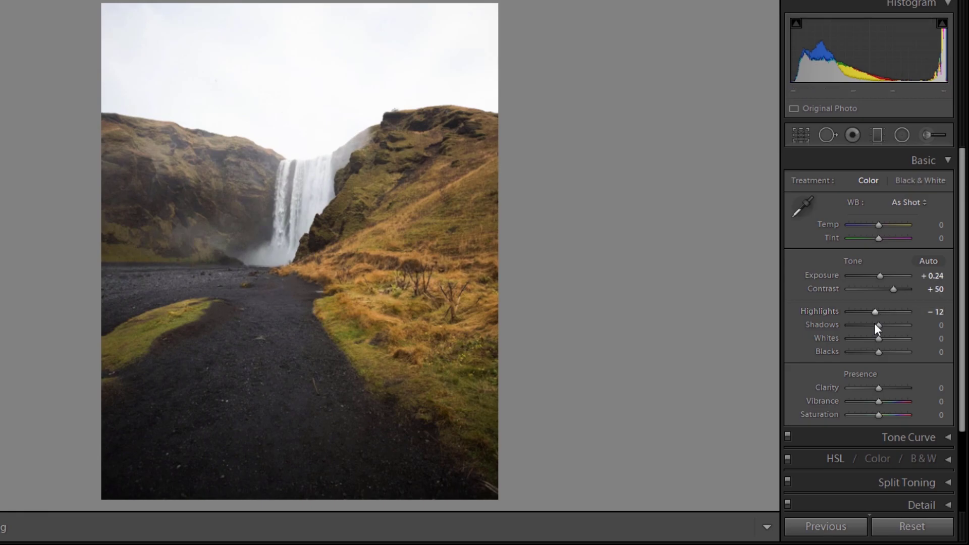
# Step: Set Shadows −7, Whites −50, Blacks −48 and Vibrance +21, then collapse the Basic panel
pyautogui.moveTo(875, 324); pyautogui.dragTo(876, 326)
pyautogui.click(938, 327)
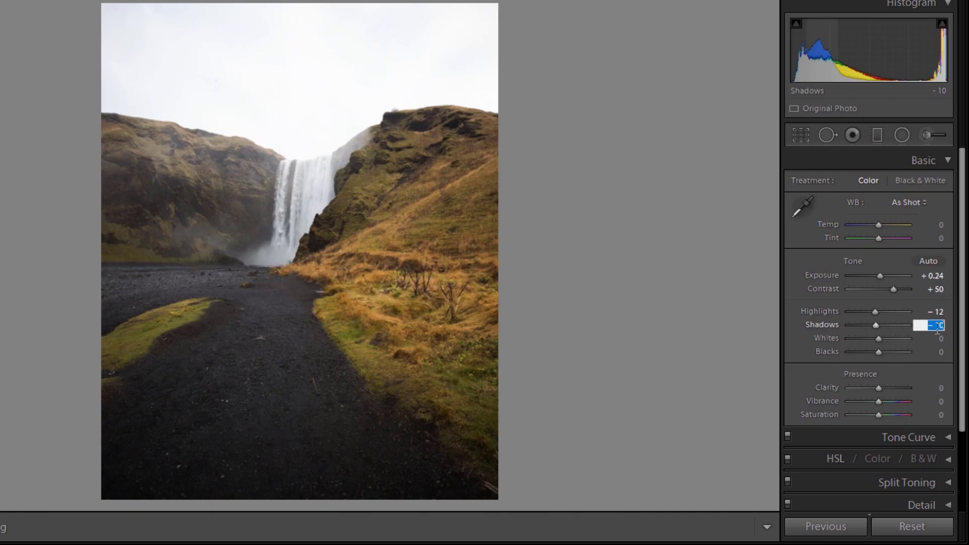
pyautogui.write('-7')
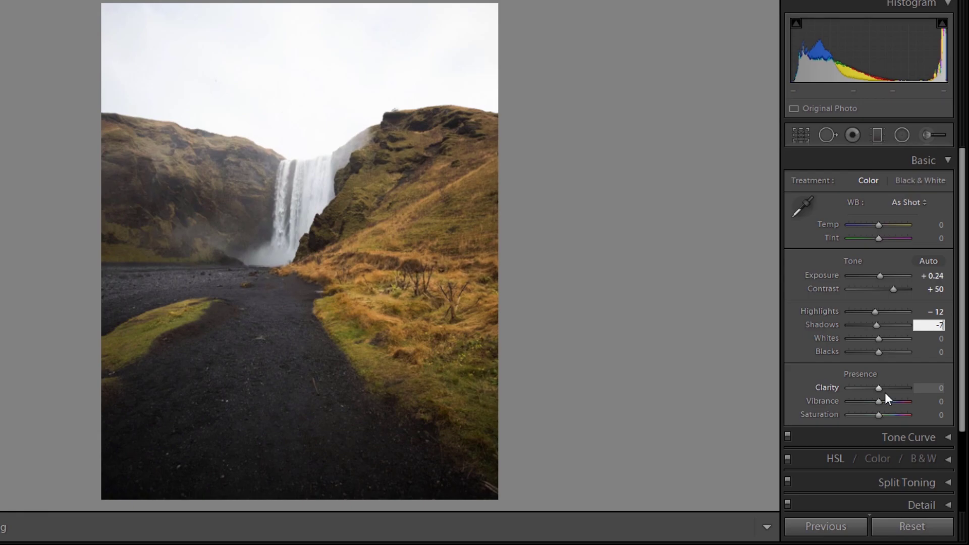
pyautogui.click(937, 338)
pyautogui.write('-50')
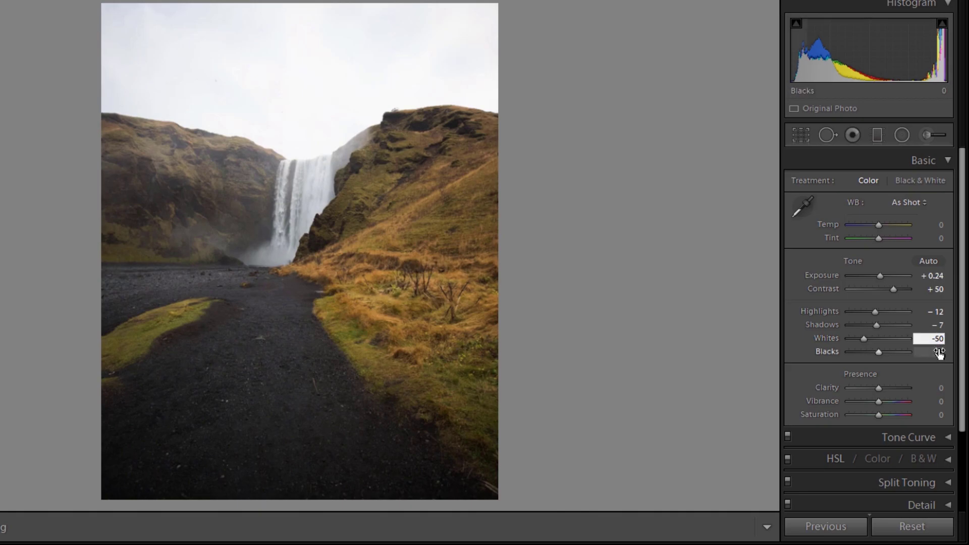
pyautogui.click(940, 353)
pyautogui.write('-48')
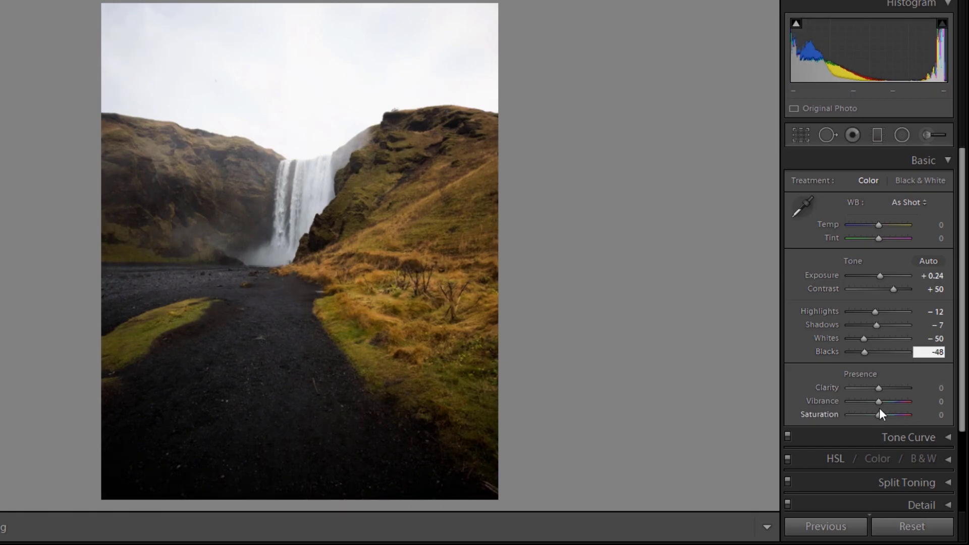
pyautogui.moveTo(880, 398); pyautogui.dragTo(886, 399)
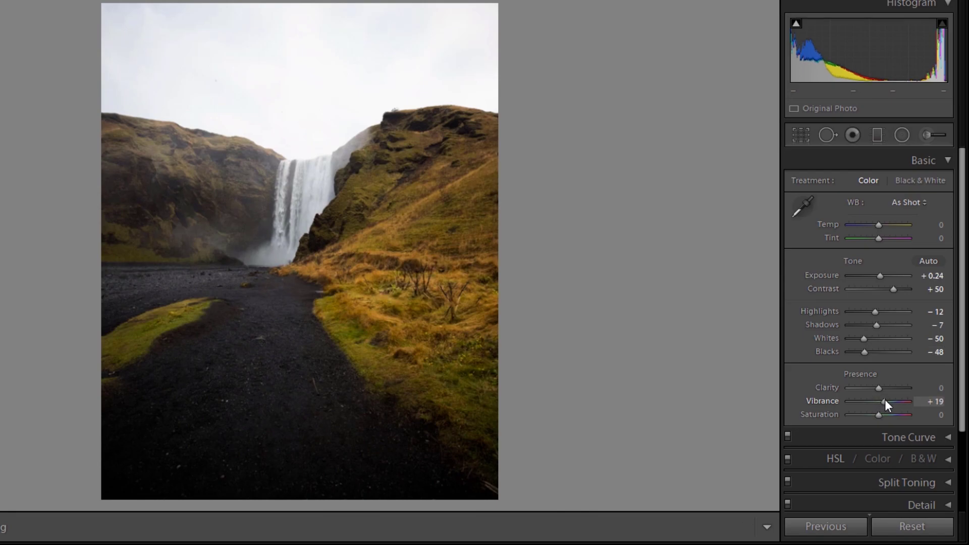
pyautogui.moveTo(887, 401); pyautogui.dragTo(886, 401)
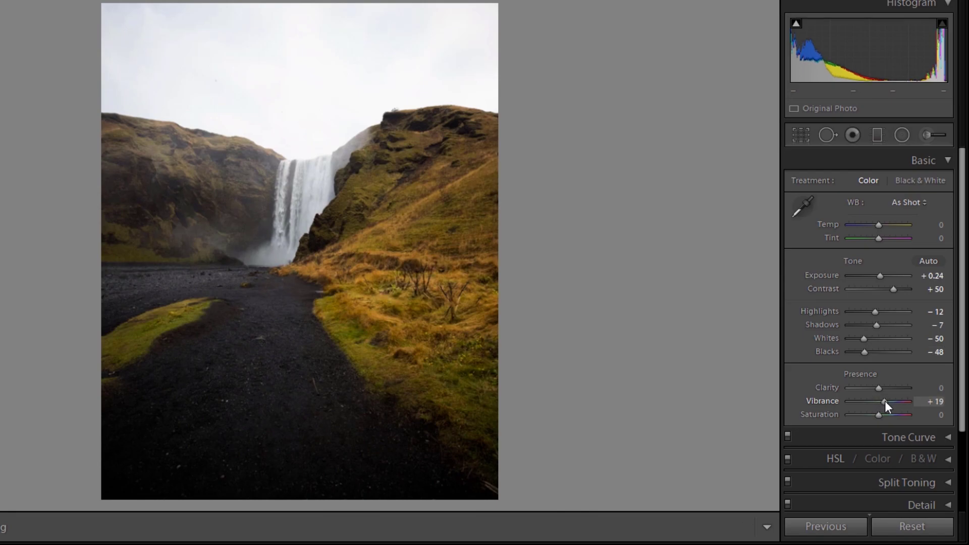
pyautogui.click(934, 402)
pyautogui.write('21')
pyautogui.click(947, 162)
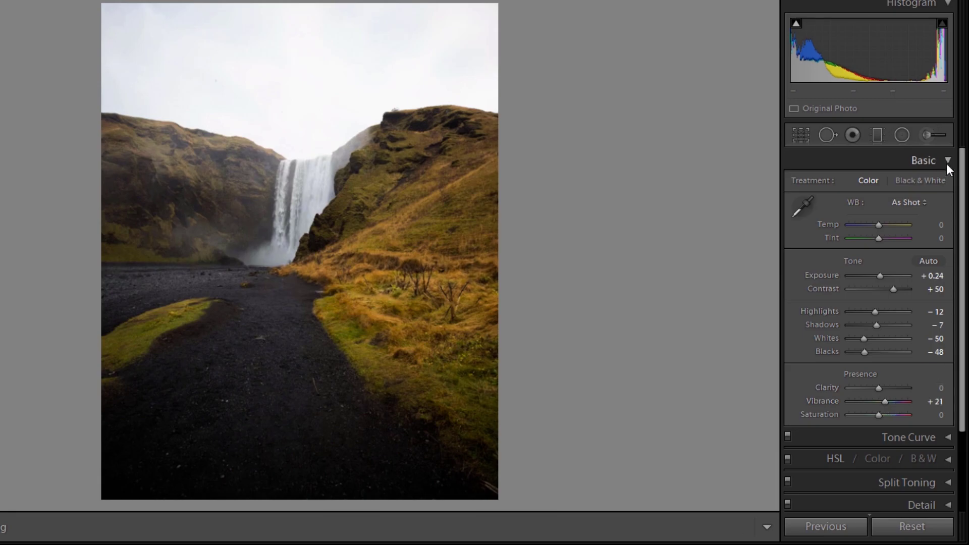
# Step: Set the tone curve's Highlights to −90 and Shadows to +24
pyautogui.click(947, 185)
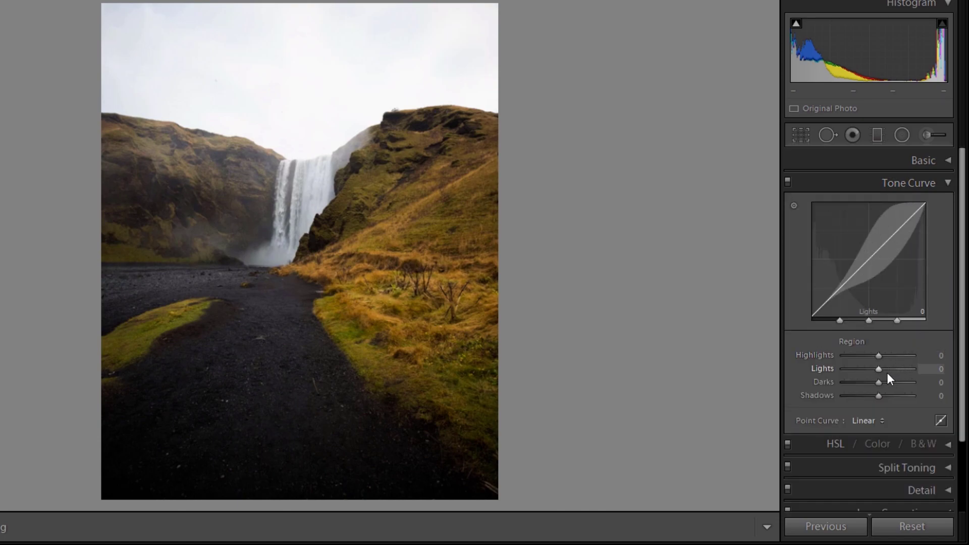
pyautogui.moveTo(879, 356); pyautogui.dragTo(849, 358)
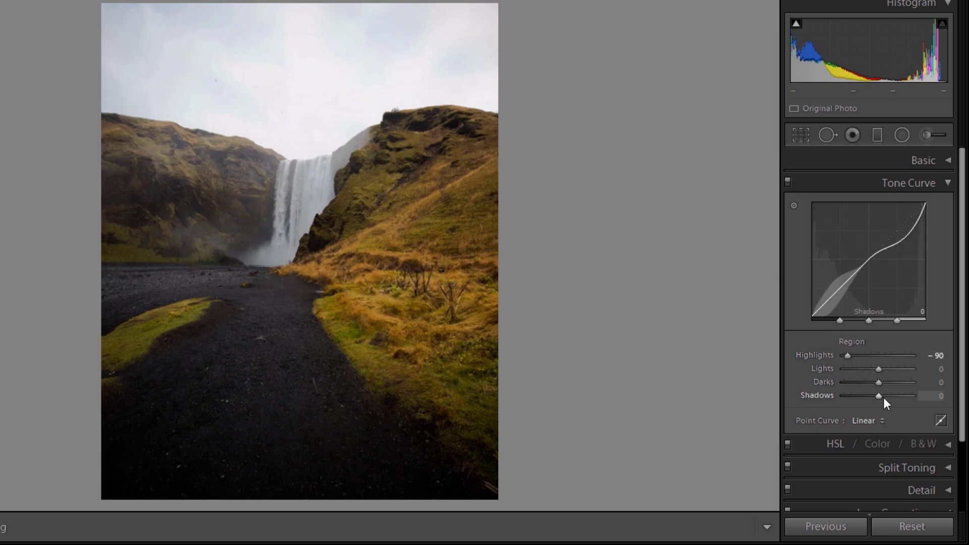
pyautogui.moveTo(884, 398); pyautogui.dragTo(892, 398)
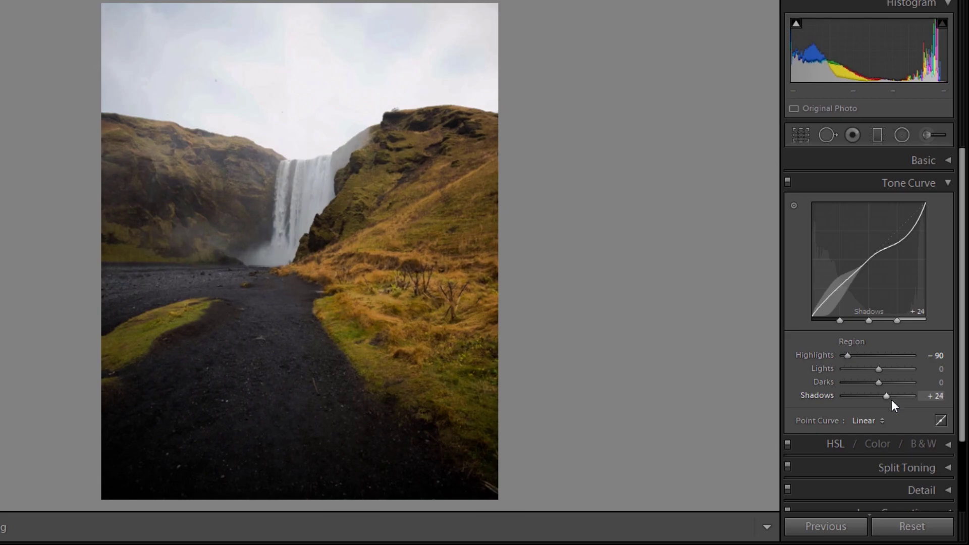
pyautogui.click(944, 184)
# Step: Shift the orange hue toward red, and set Orange saturation +13 and Green saturation +22
pyautogui.click(950, 206)
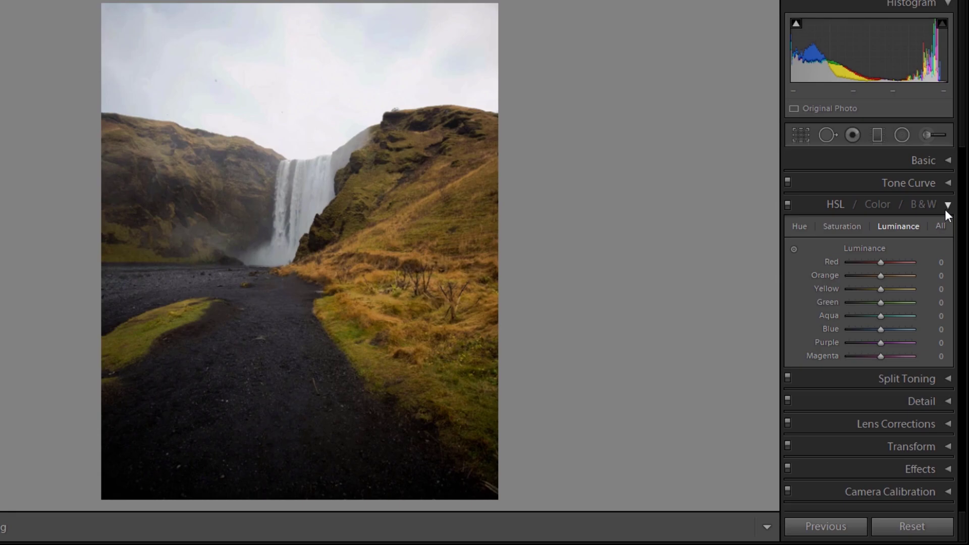
pyautogui.click(799, 226)
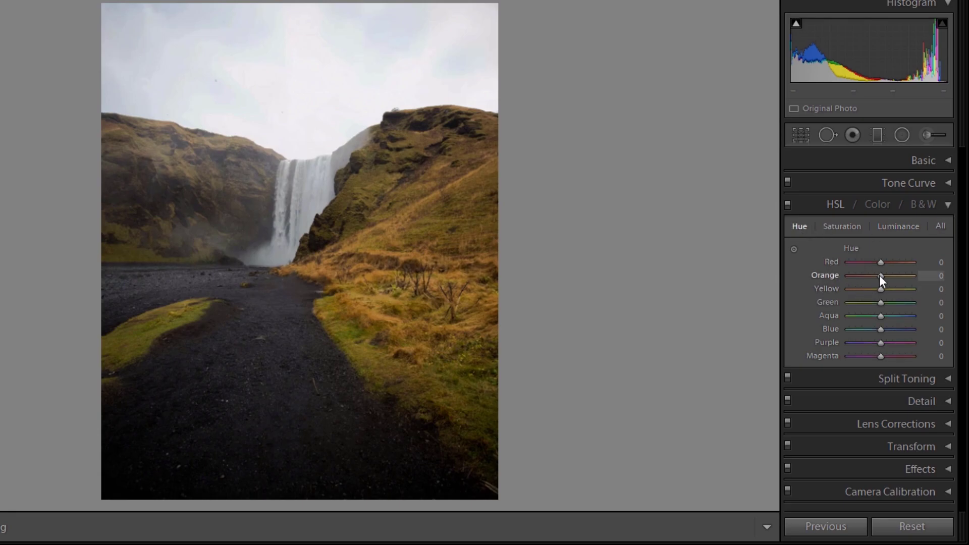
pyautogui.moveTo(881, 275); pyautogui.dragTo(852, 288)
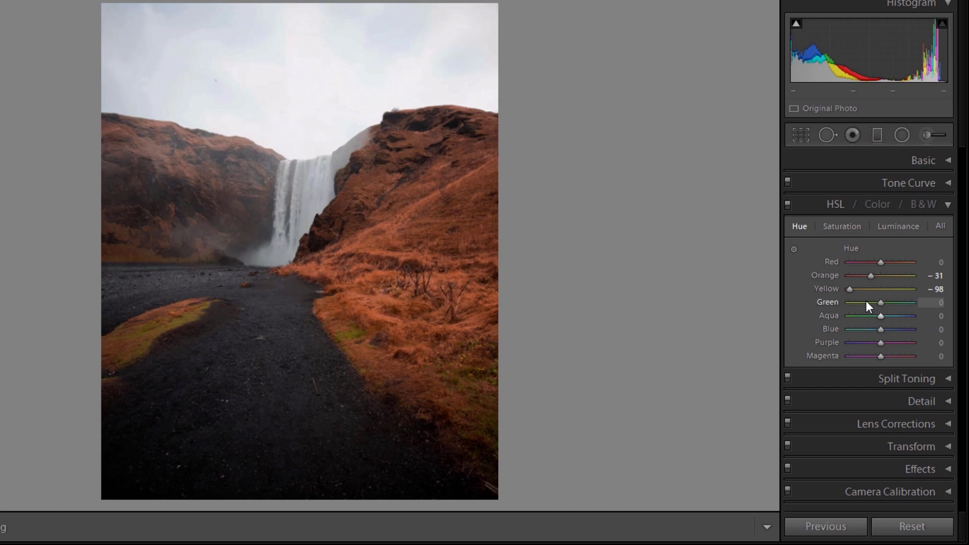
pyautogui.click(846, 227)
pyautogui.click(937, 276)
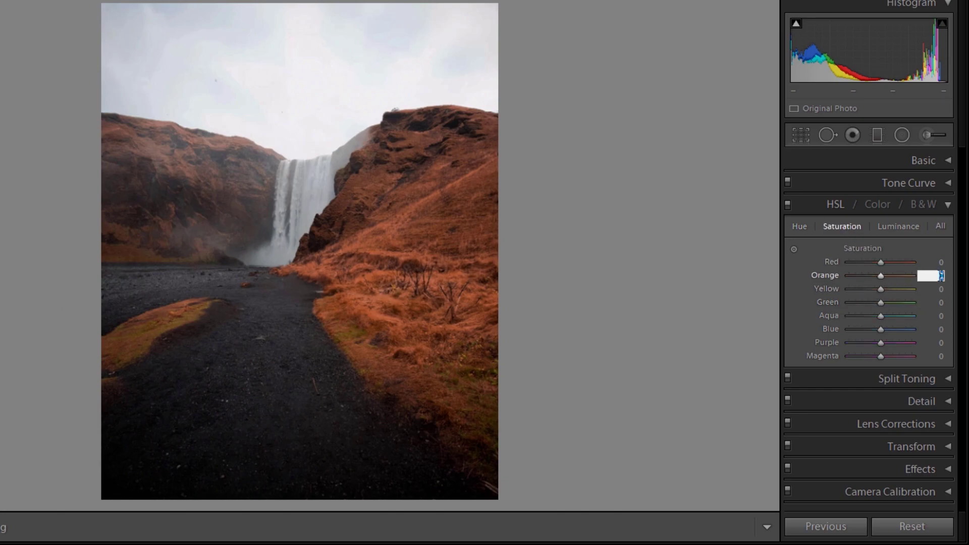
pyautogui.write('13')
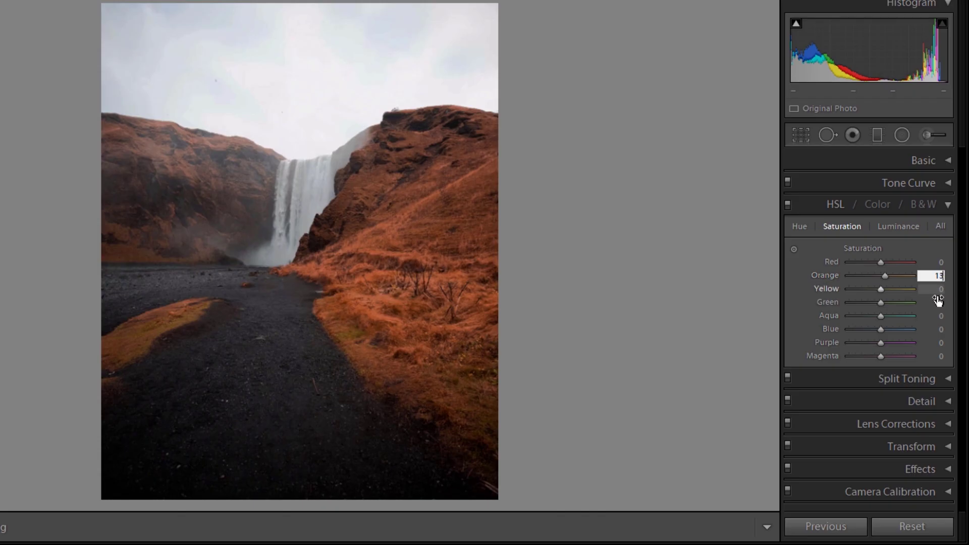
pyautogui.click(938, 302)
pyautogui.write('22')
# Step: Brighten the oranges and yellows: Orange luminance +49, Yellow luminance +42
pyautogui.click(894, 230)
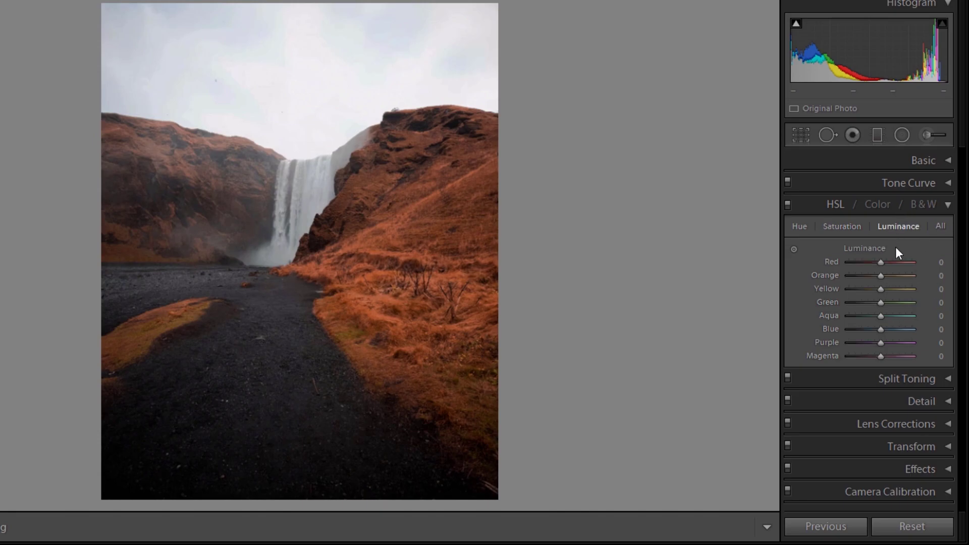
pyautogui.moveTo(888, 277); pyautogui.dragTo(885, 277)
pyautogui.click(936, 276)
pyautogui.write('45')
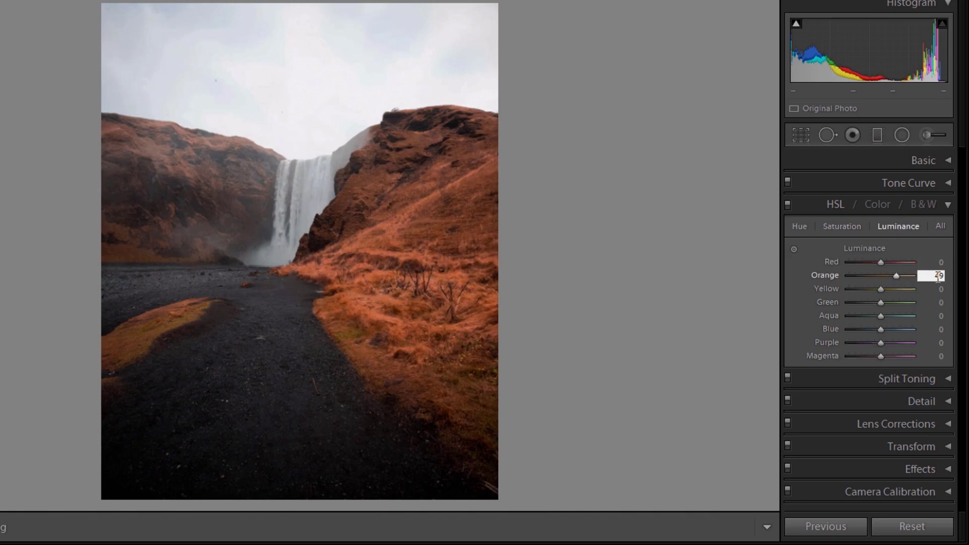
pyautogui.click(942, 292)
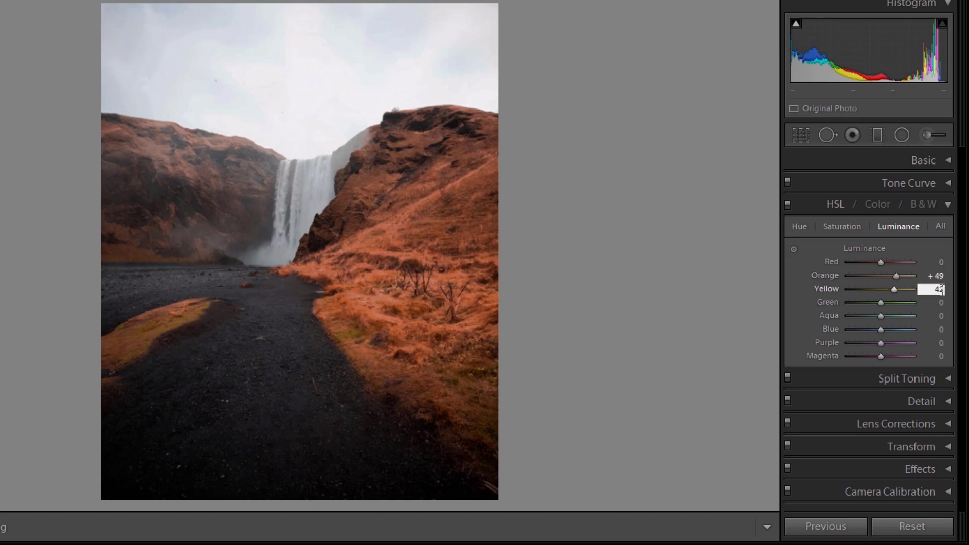
pyautogui.click(948, 204)
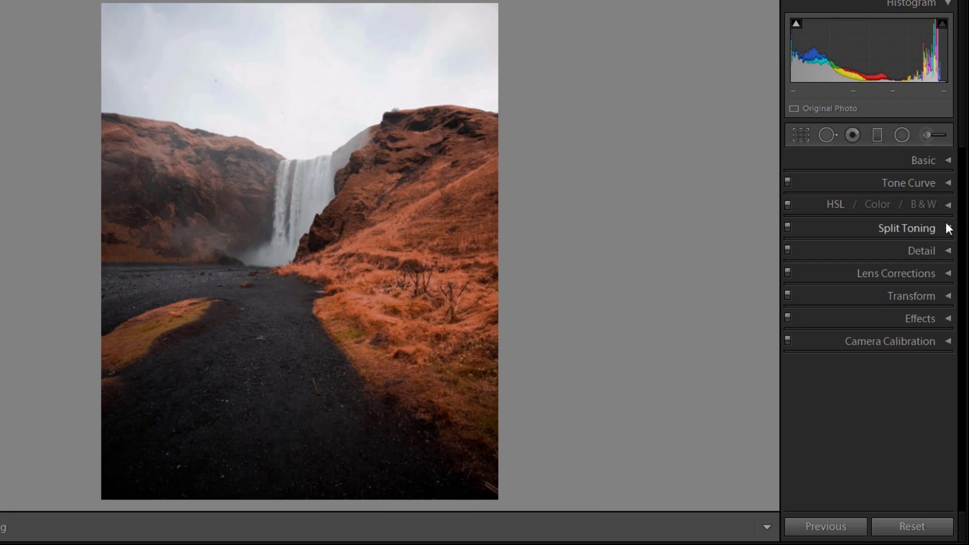
# Step: In the Detail panel, set Sharpening Amount to 23, keeping Radius 1.0 and Detail 25
pyautogui.click(948, 229)
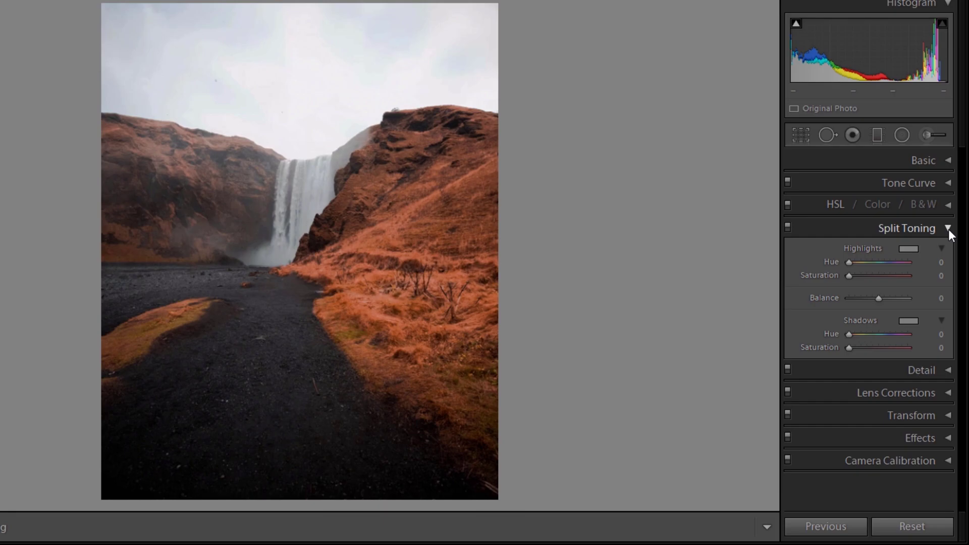
pyautogui.click(949, 230)
pyautogui.click(949, 245)
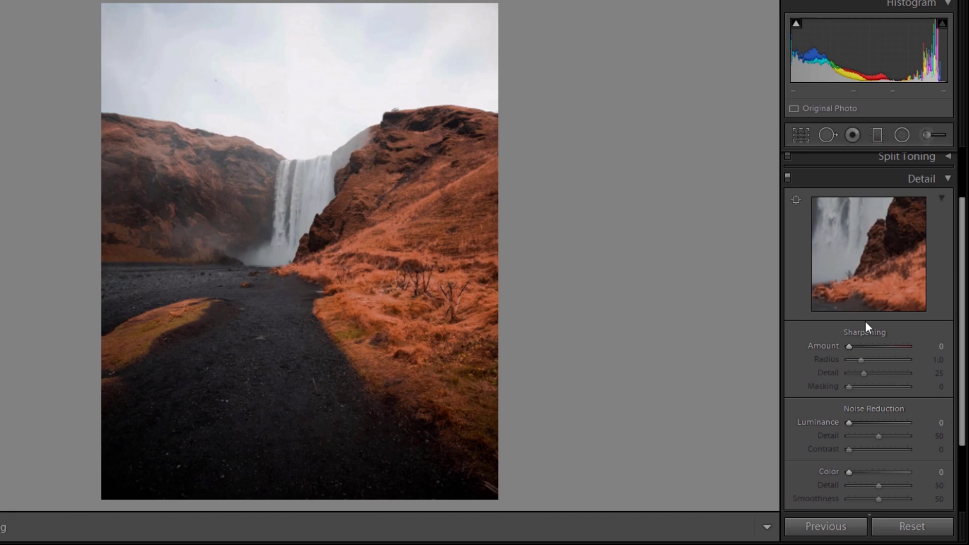
pyautogui.moveTo(846, 347); pyautogui.dragTo(859, 349)
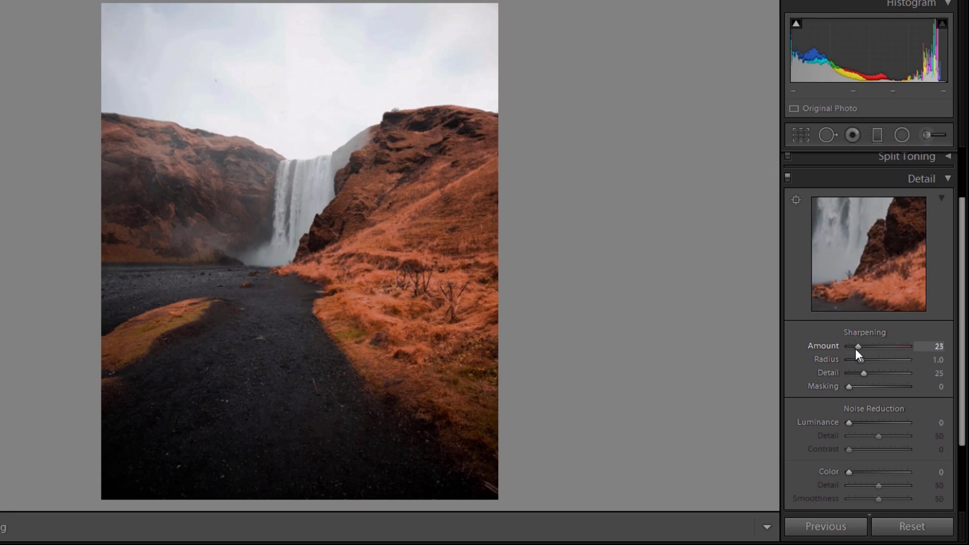
pyautogui.click(936, 346)
pyautogui.write('23')
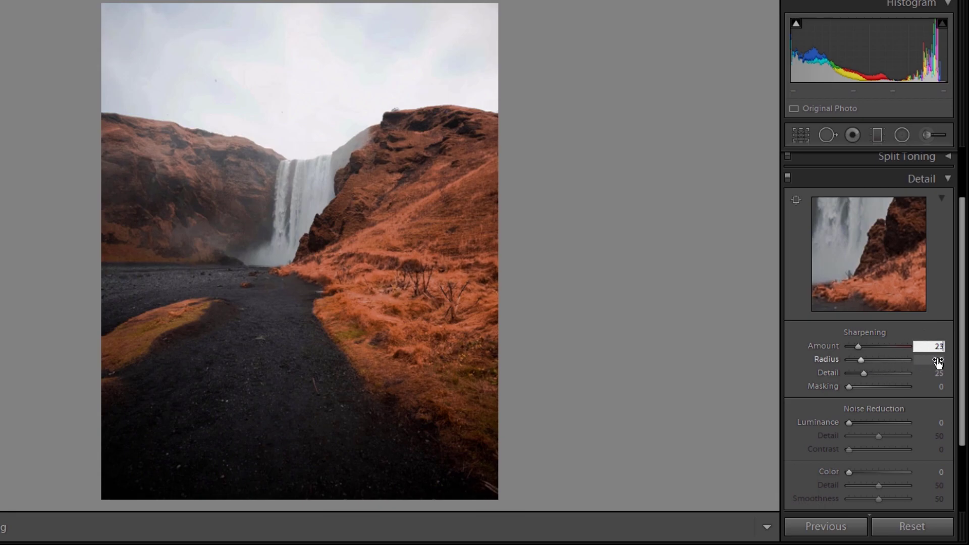
pyautogui.press('Tab')
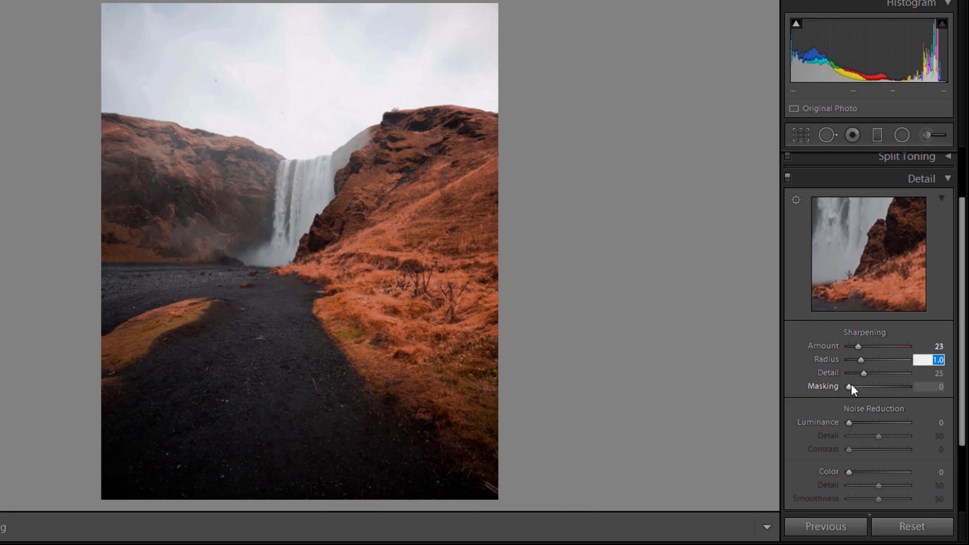
pyautogui.click(938, 374)
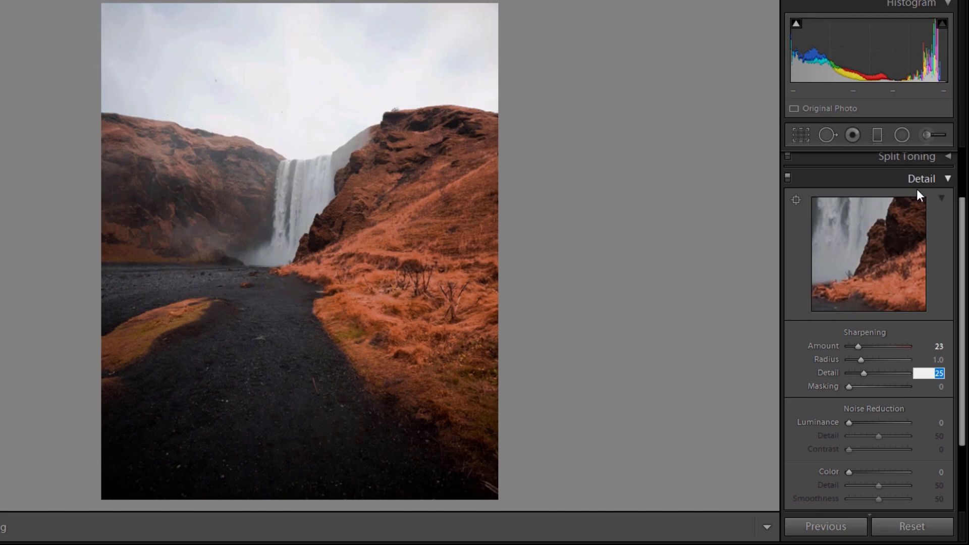
# Step: Drag a graduated filter down from the top of the sky and set its Amount to −1.48
pyautogui.click(878, 134)
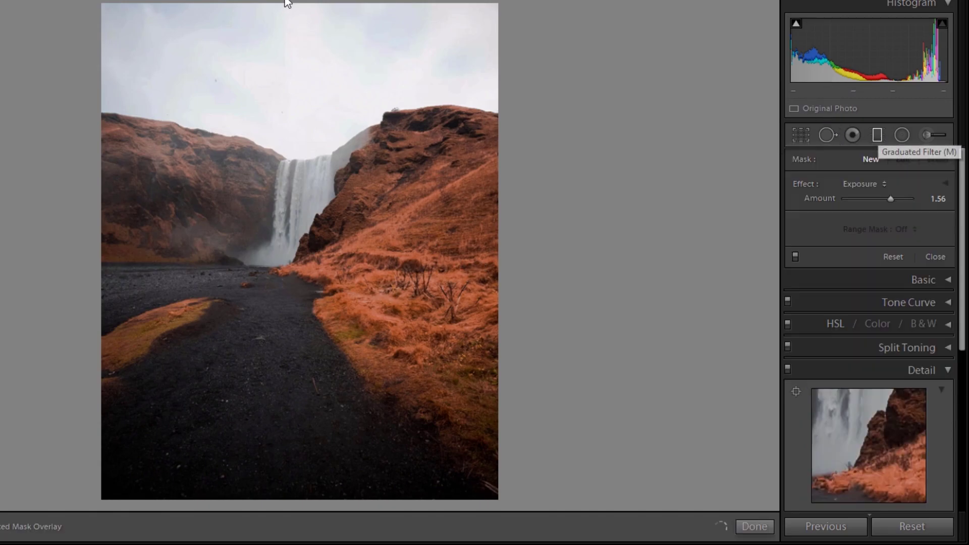
pyautogui.moveTo(294, 6); pyautogui.dragTo(333, 88)
pyautogui.moveTo(352, 56); pyautogui.dragTo(296, 6)
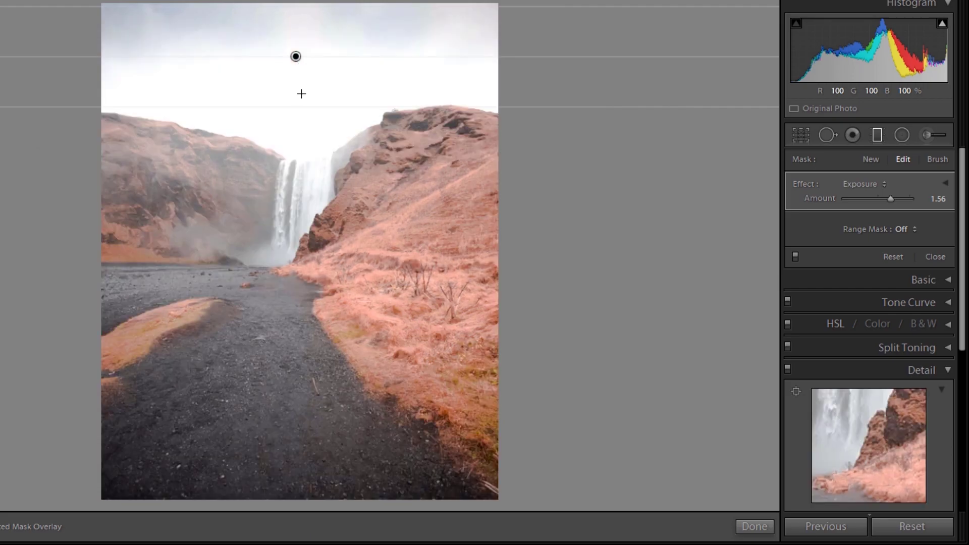
pyautogui.moveTo(380, 54); pyautogui.dragTo(236, 56)
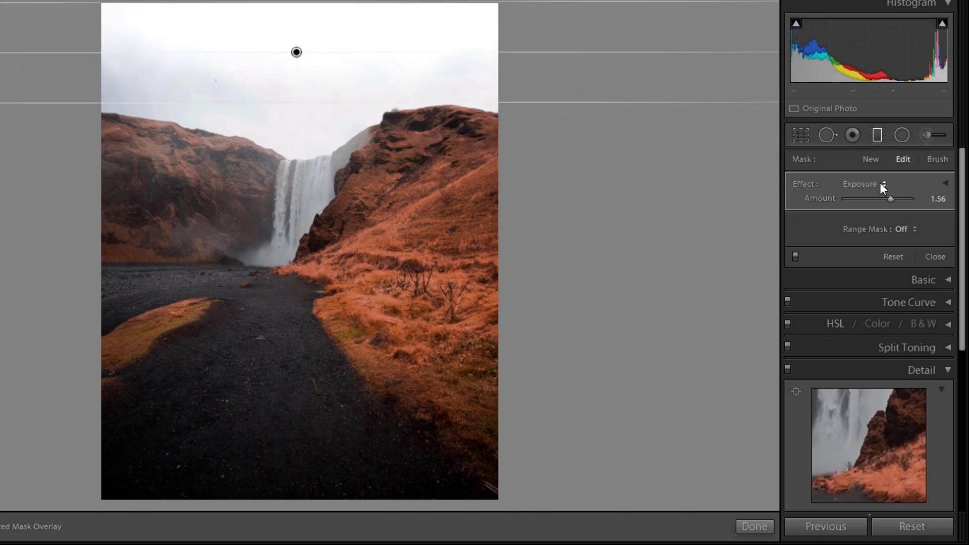
pyautogui.moveTo(890, 199); pyautogui.dragTo(865, 199)
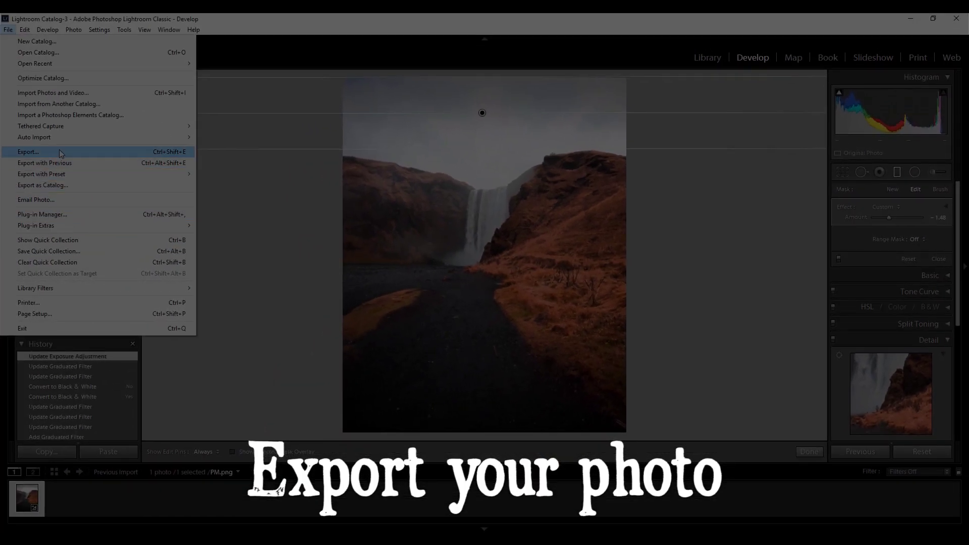
# Step: Choose File > Export to open the Export One File dialog
pyautogui.click(59, 152)
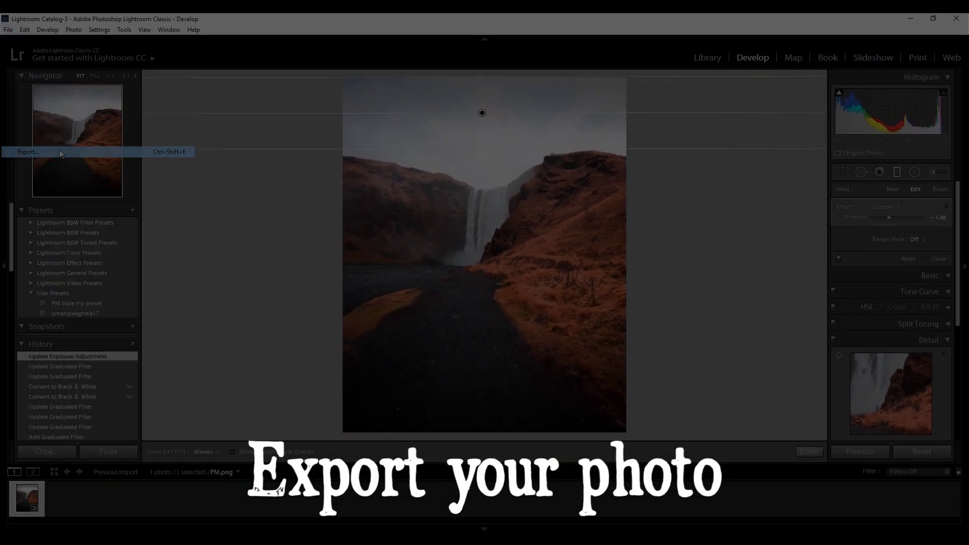